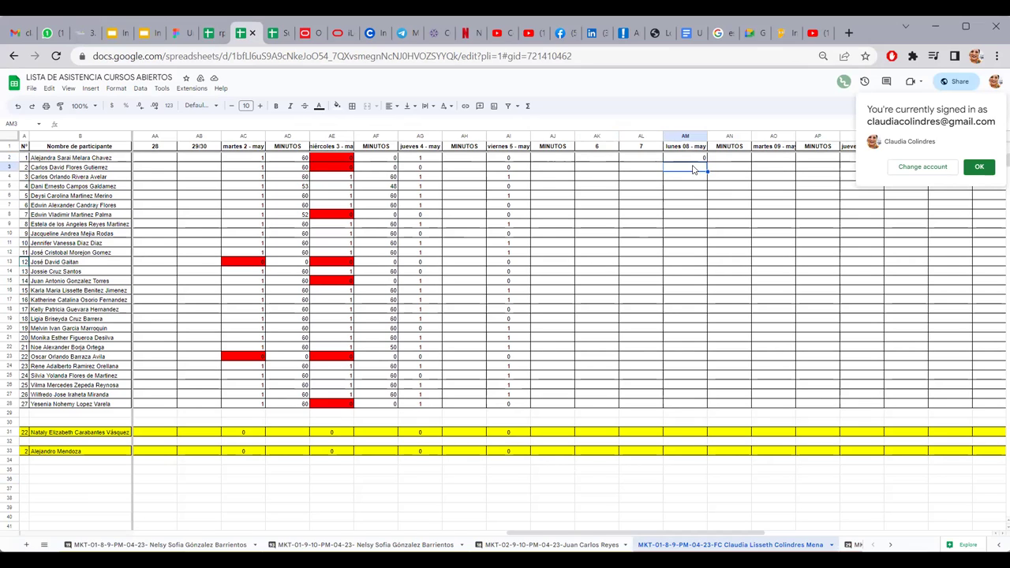
# Enter the lunes 08 - may attendance for participants 2 to 5 in AM3:AM6 as 0, 1, 0, 1.
pyautogui.write('0')
pyautogui.click(691, 181)
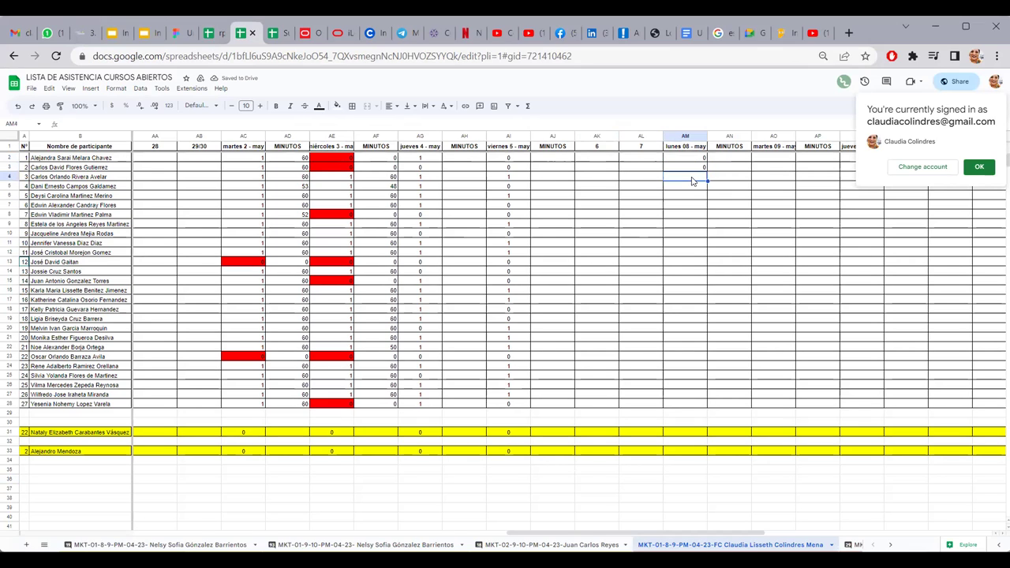
pyautogui.write('1')
pyautogui.click(692, 191)
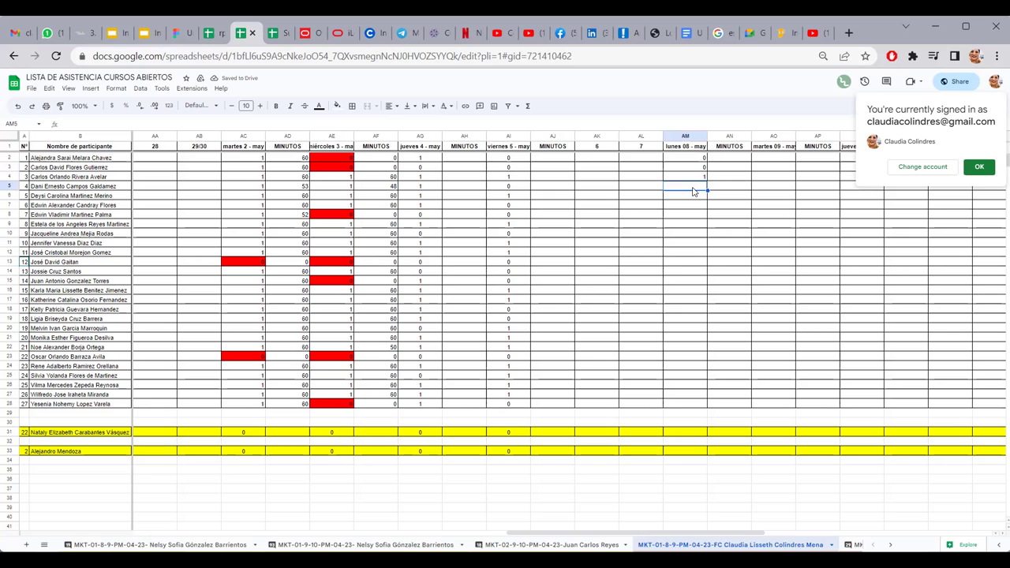
pyautogui.write('0')
pyautogui.click(688, 198)
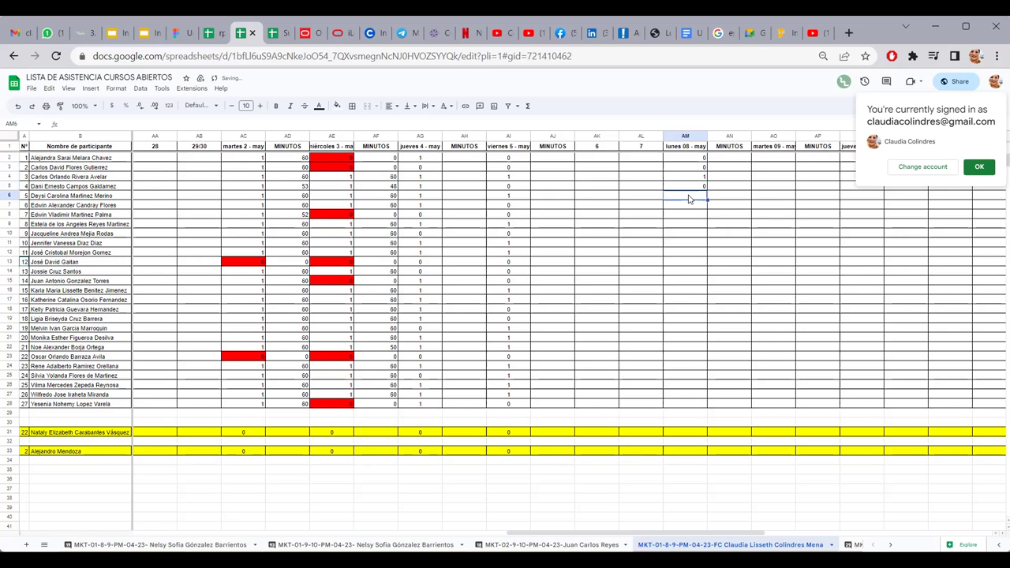
pyautogui.write('1')
pyautogui.click(684, 208)
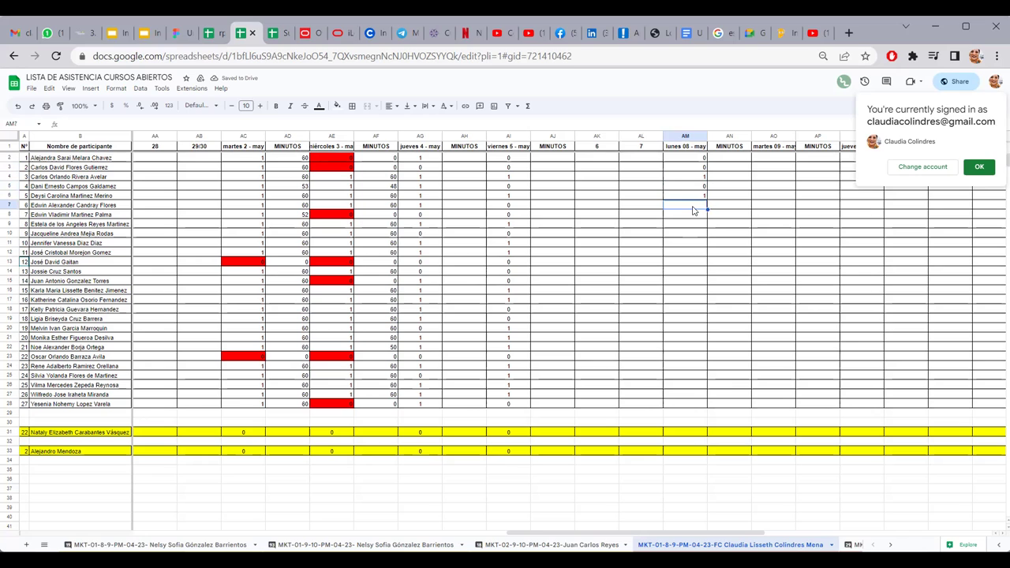
# Enter the lunes 08 - may attendance for participants 6 to 8 in AM7:AM9 as 1, 0, 1.
pyautogui.write('1')
pyautogui.click(686, 218)
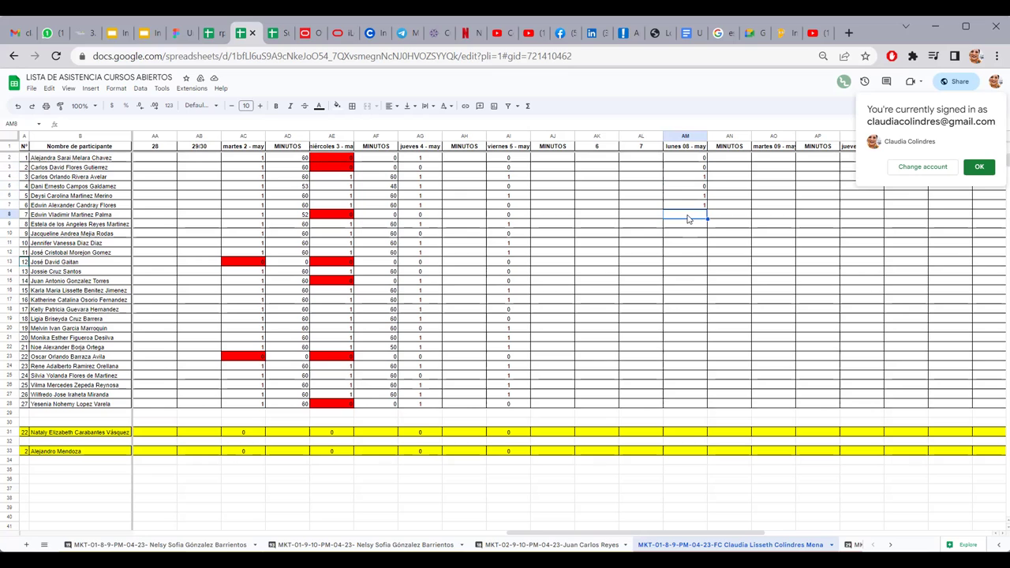
pyautogui.write('0')
pyautogui.press('Return')
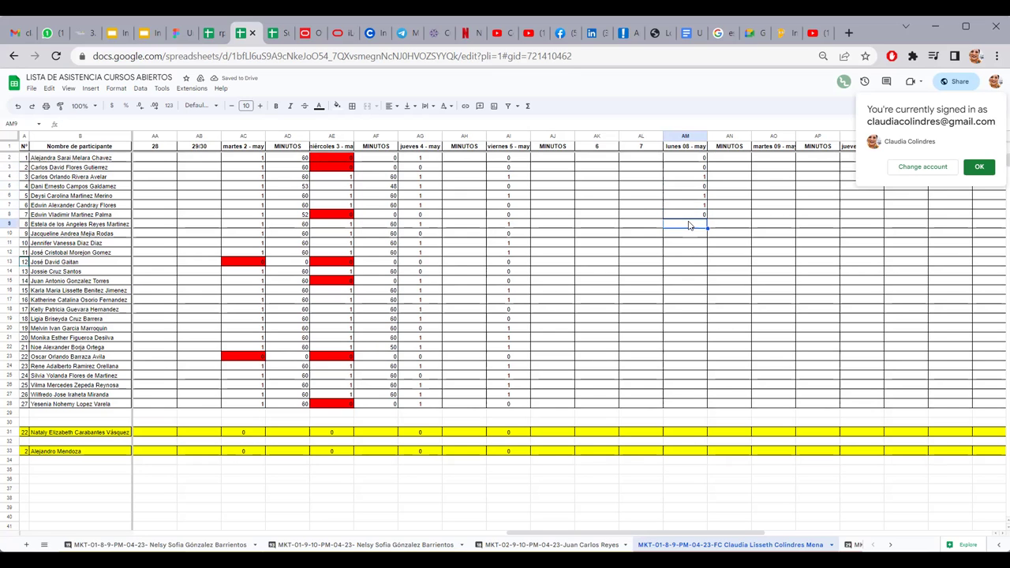
pyautogui.write('1')
pyautogui.press('Return')
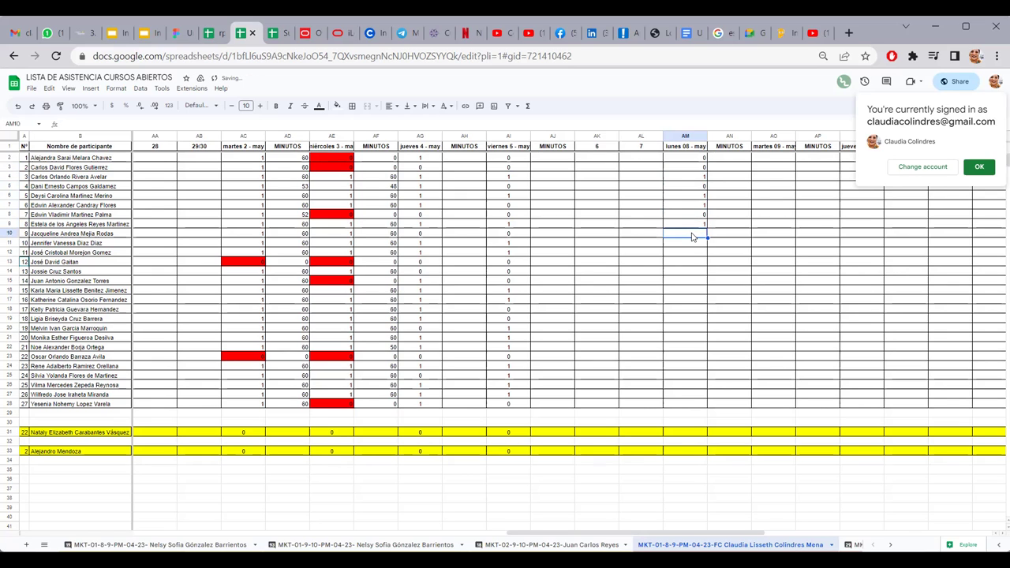
# Enter the lunes 08 - may attendance for participants 9 to 11 in AM10:AM12 as 1, 0, 1.
pyautogui.write('1')
pyautogui.press('Return')
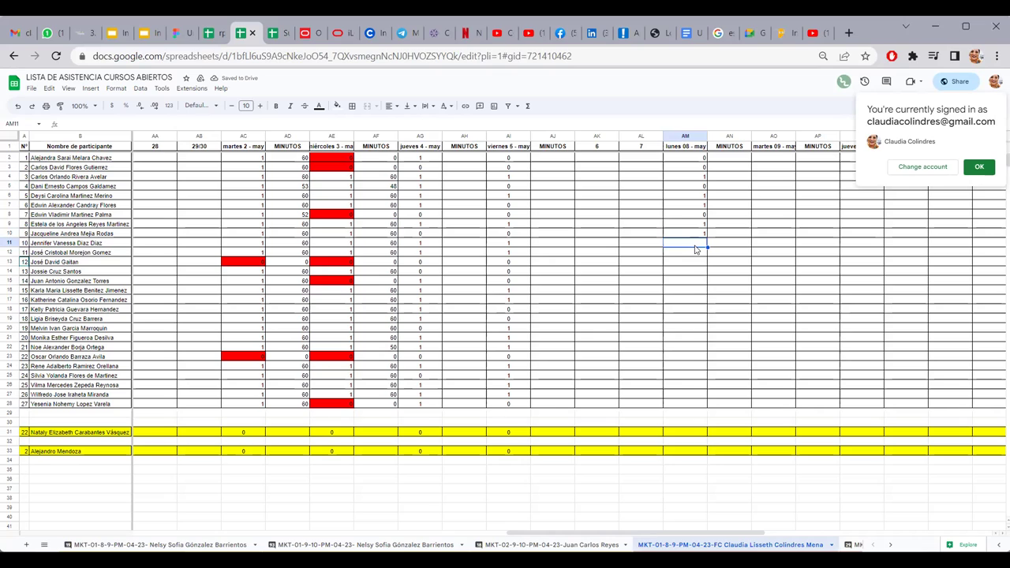
pyautogui.write('0')
pyautogui.press('Return')
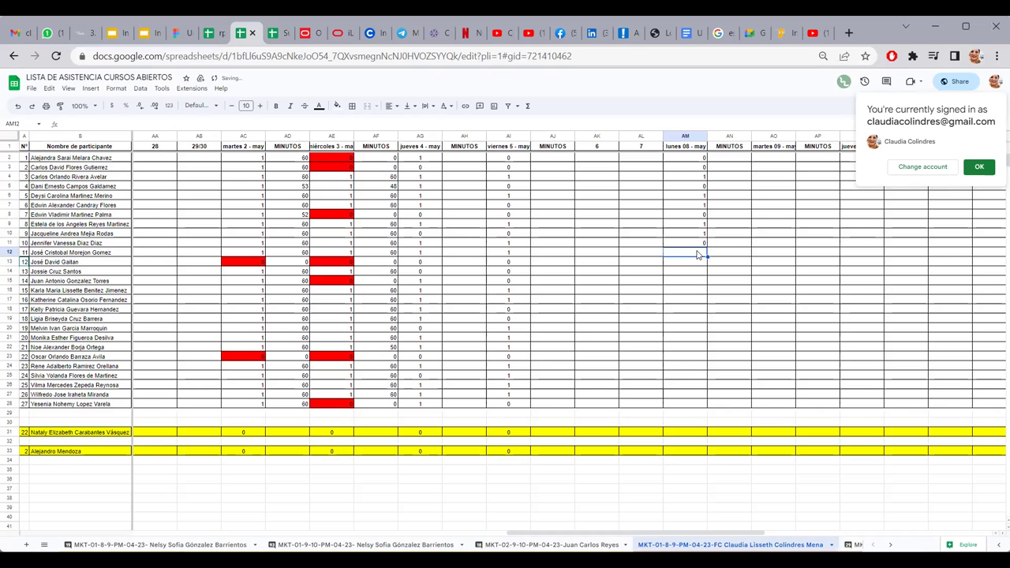
pyautogui.write('1')
pyautogui.press('Return')
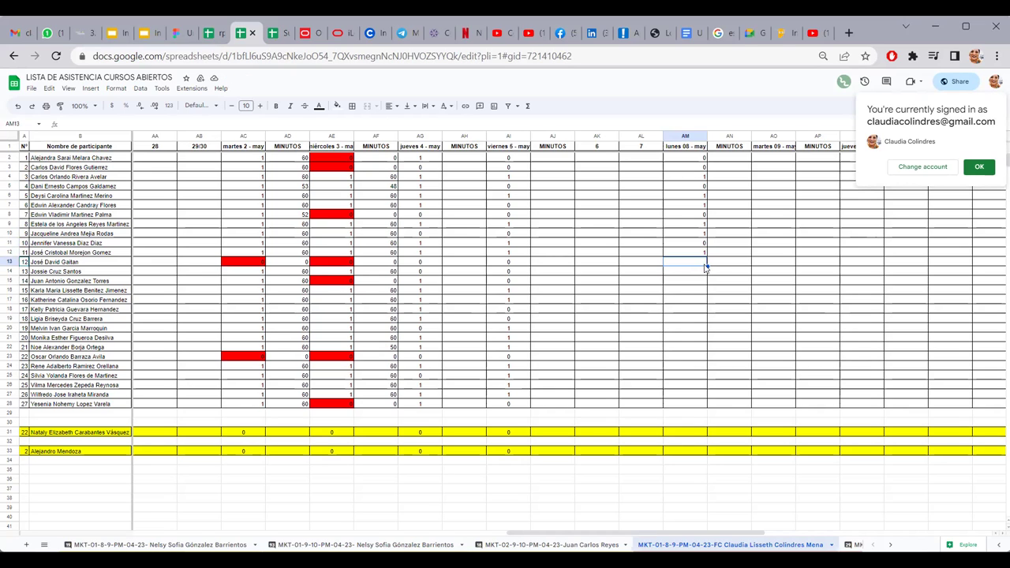
# Record lunes 08 - may attendance as 0 for participant 12 in AM13 and 1 for participant 13 in AM14.
pyautogui.write('1')
pyautogui.write('0')
pyautogui.press('BackSpace')
pyautogui.press('BackSpace')
pyautogui.write('0')
pyautogui.press('Return')
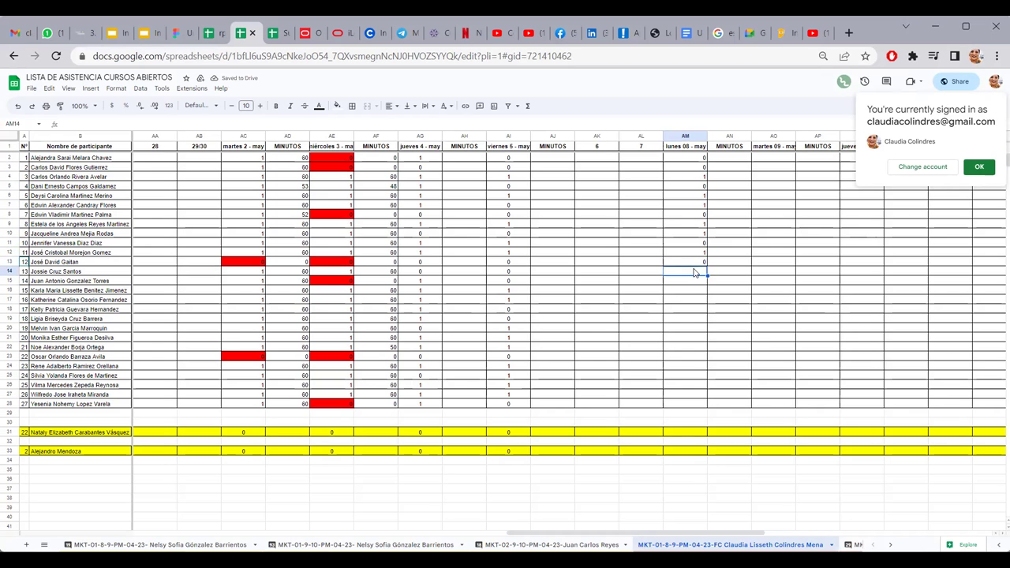
pyautogui.write('1')
pyautogui.press('Return')
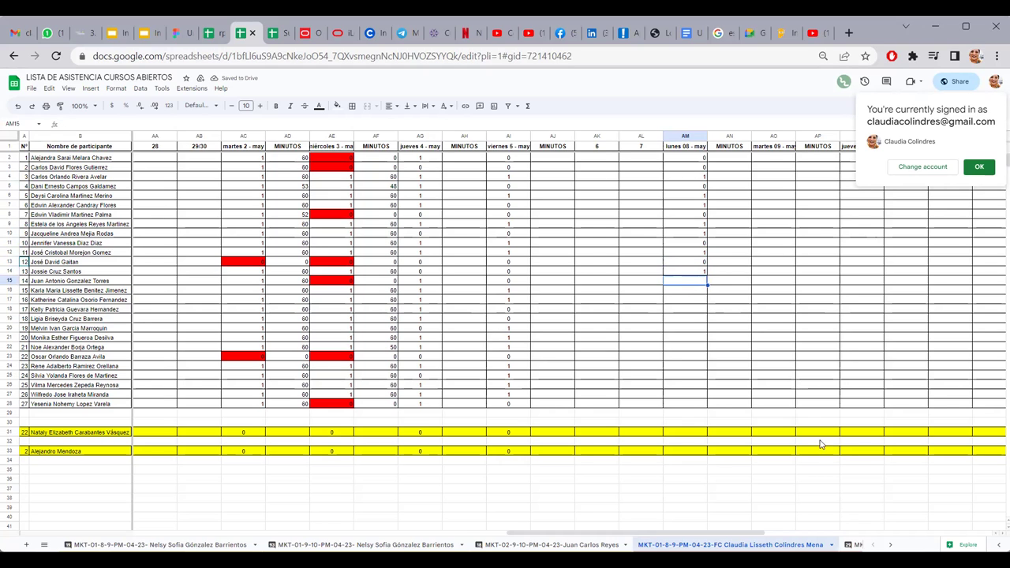
# Record lunes 08 - may attendance as 0 for participant 14 in AM15 and 1 for participant 15 in AM16.
pyautogui.moveTo(730, 526); pyautogui.dragTo(817, 544)
pyautogui.scroll(2, 801, 361)
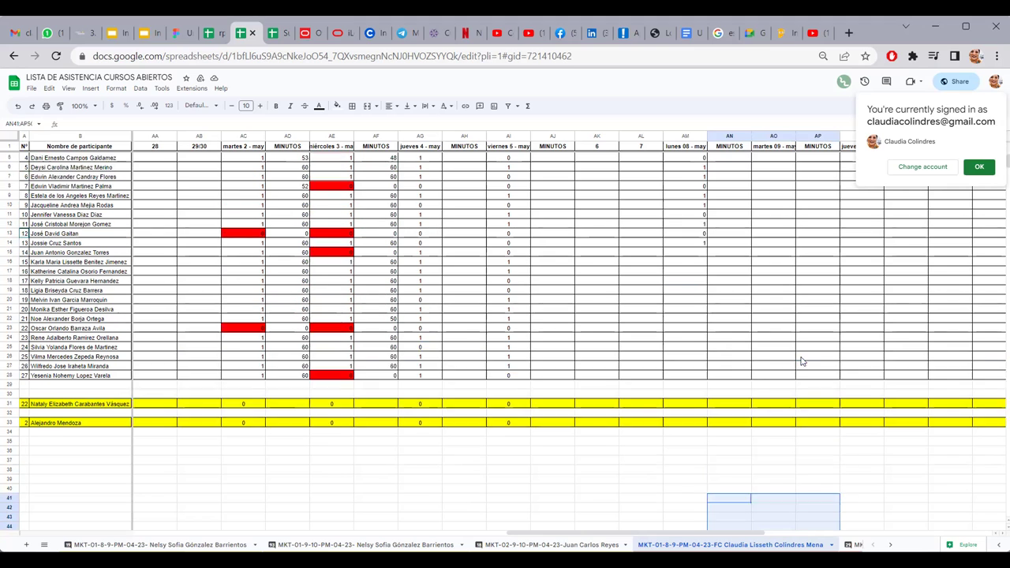
pyautogui.click(698, 228)
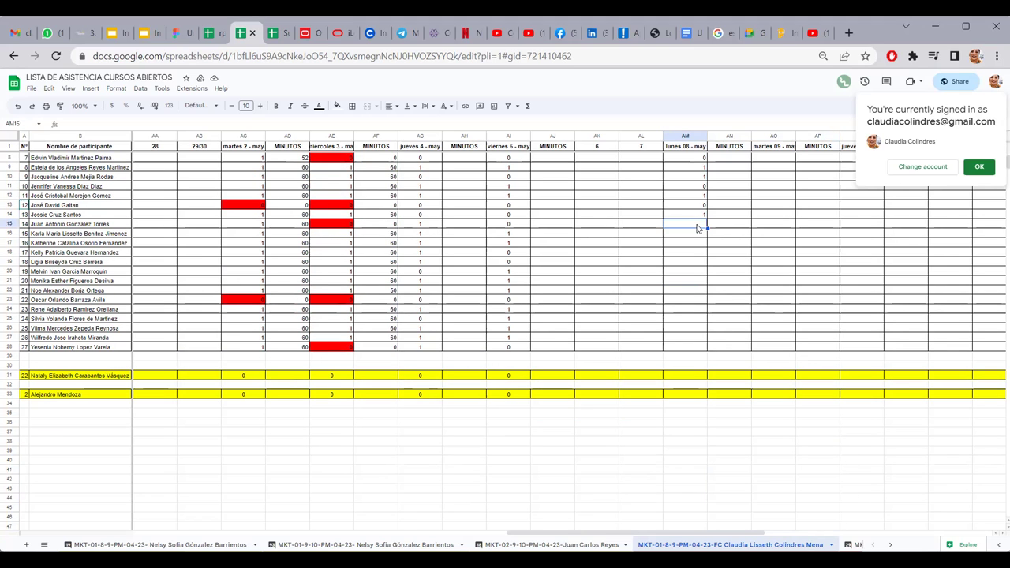
pyautogui.write('0')
pyautogui.press('Return')
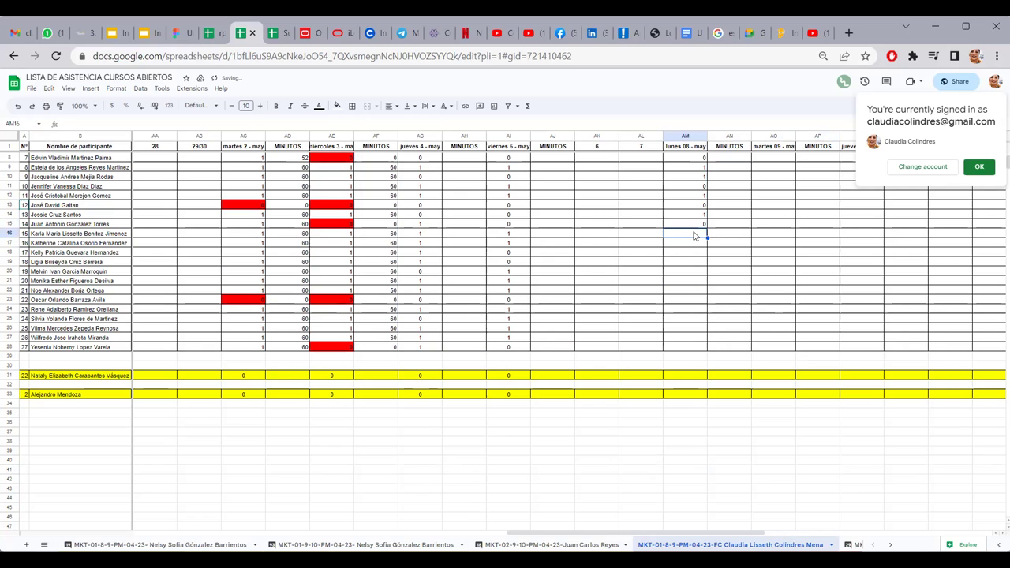
pyautogui.write('1')
pyautogui.press('Return')
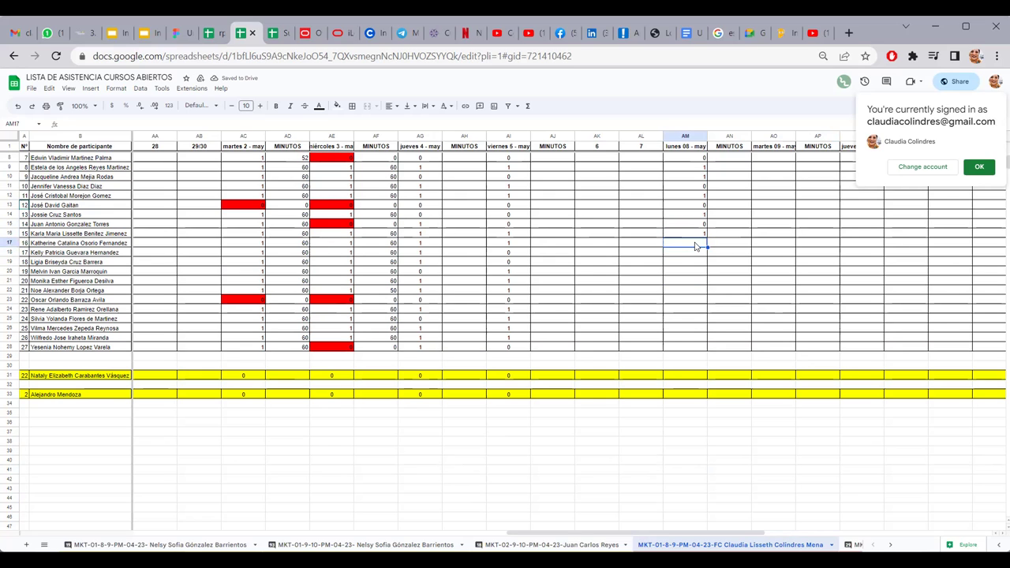
# Mark participants 16 to 18 as present on lunes 08 - may with 1 in each cell of AM17:AM19.
pyautogui.write('0')
pyautogui.press('Return')
pyautogui.click(693, 246)
pyautogui.write('1')
pyautogui.press('Return')
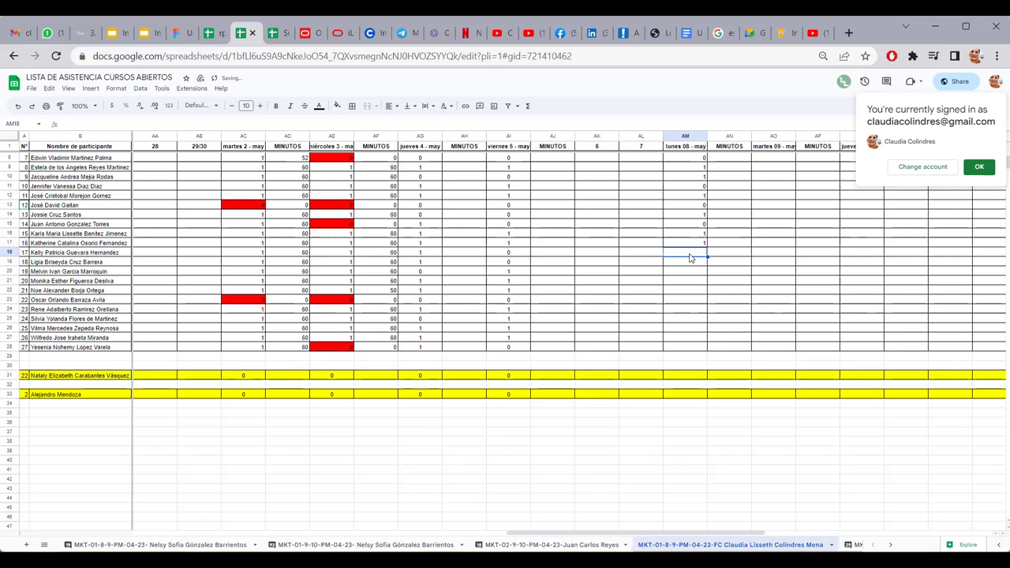
pyautogui.write('1')
pyautogui.press('Return')
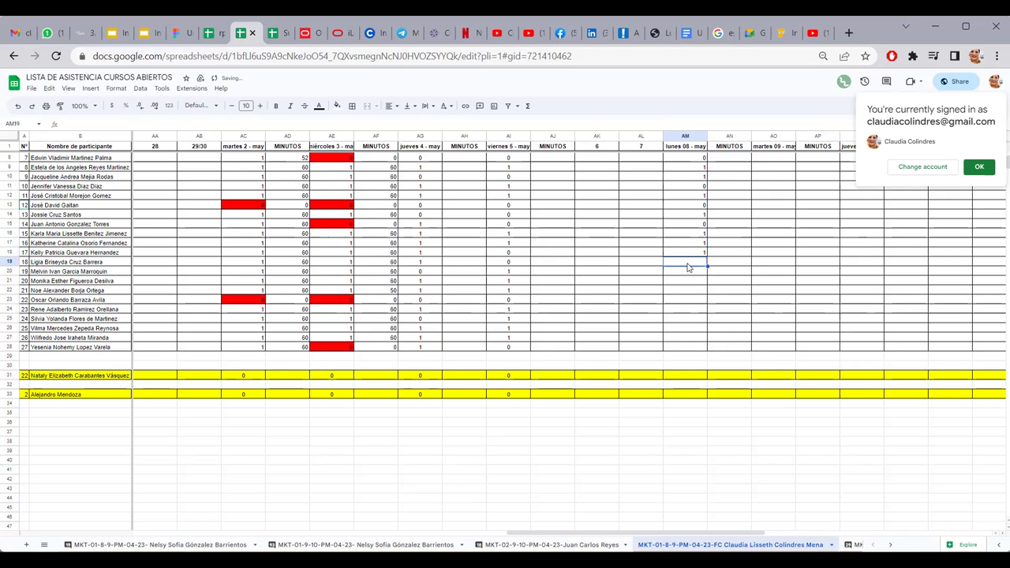
pyautogui.write('1')
pyautogui.press('Return')
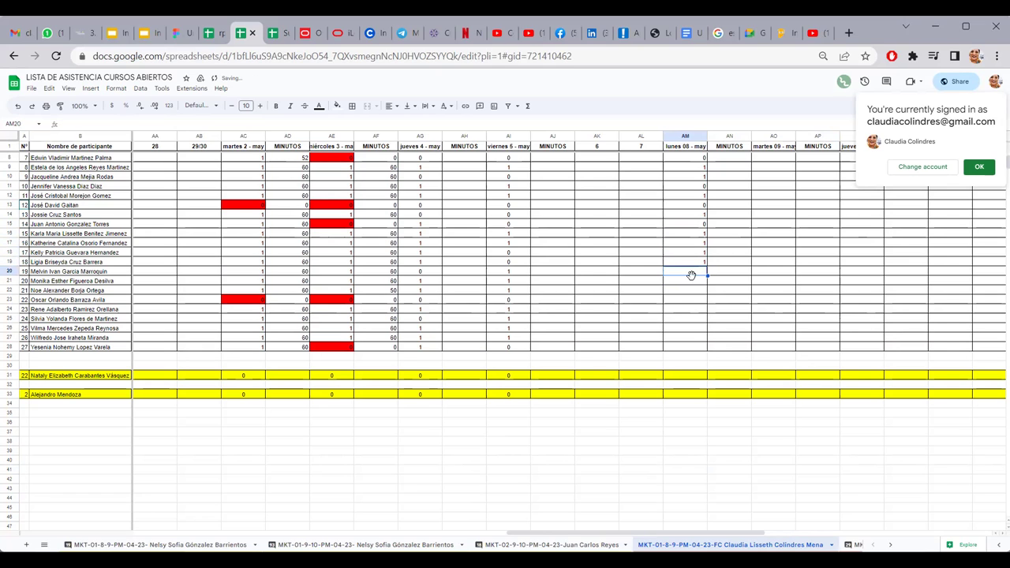
# Mark participants 19 and 20 as present on lunes 08 - may with 1 in AM20 and AM21.
pyautogui.write('0')
pyautogui.press('Return')
pyautogui.click(704, 273)
pyautogui.write('1')
pyautogui.press('Return')
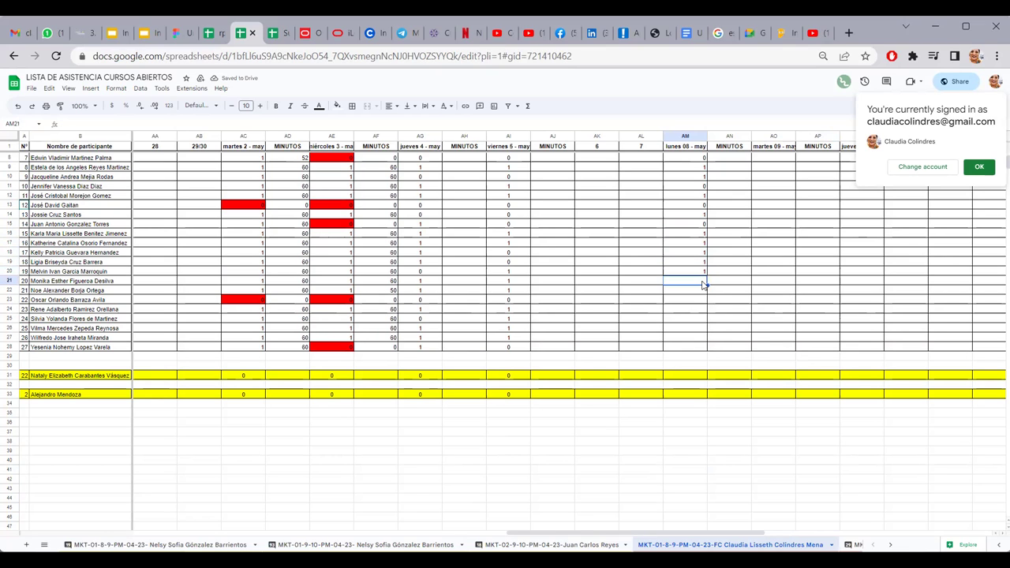
pyautogui.write('1')
pyautogui.press('Return')
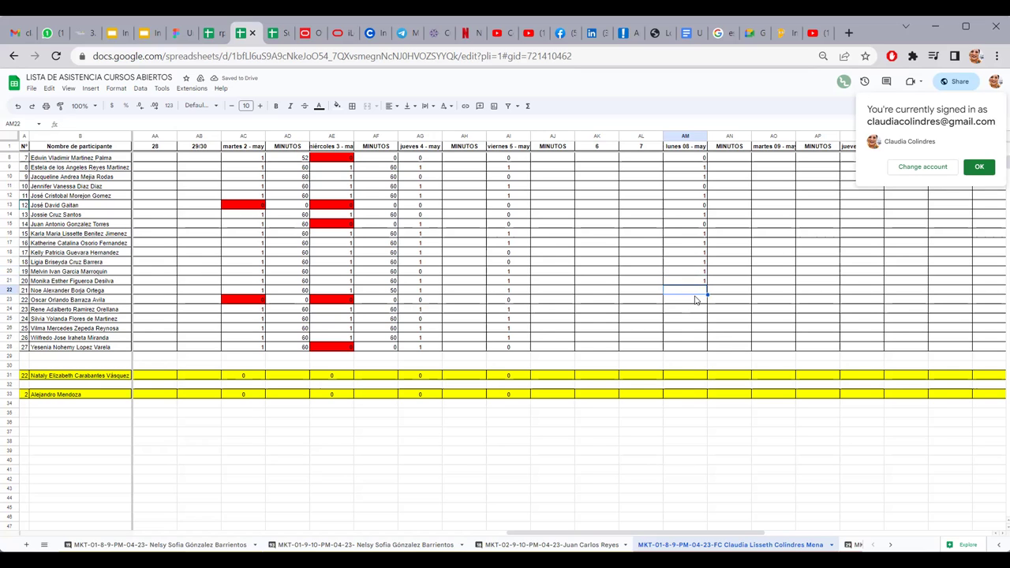
# Enter the lunes 08 - may attendance for participants 21 to 23 in AM22:AM24 as 0, 0, 1.
pyautogui.write('0')
pyautogui.press('Return')
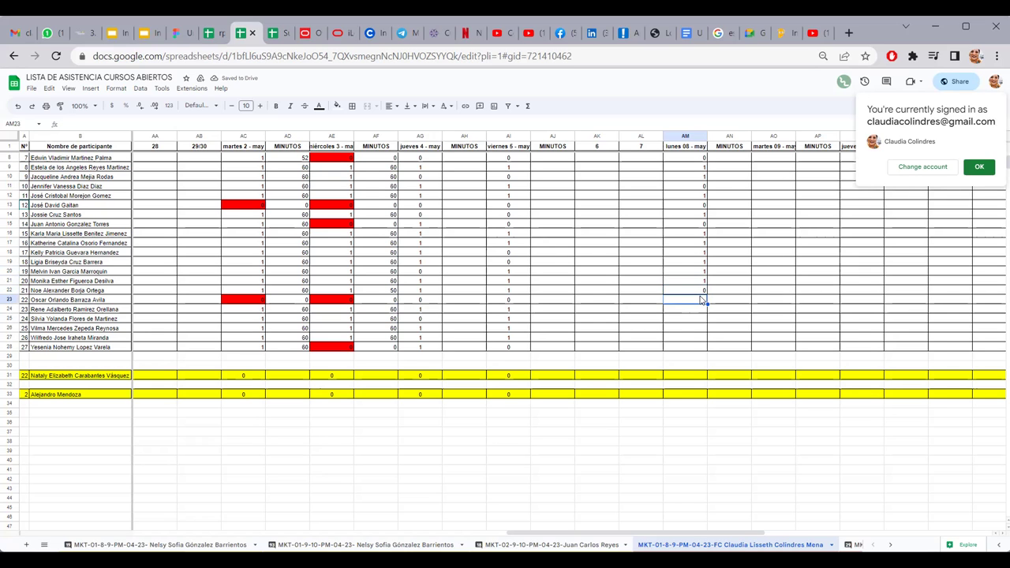
pyautogui.write('0')
pyautogui.press('Return')
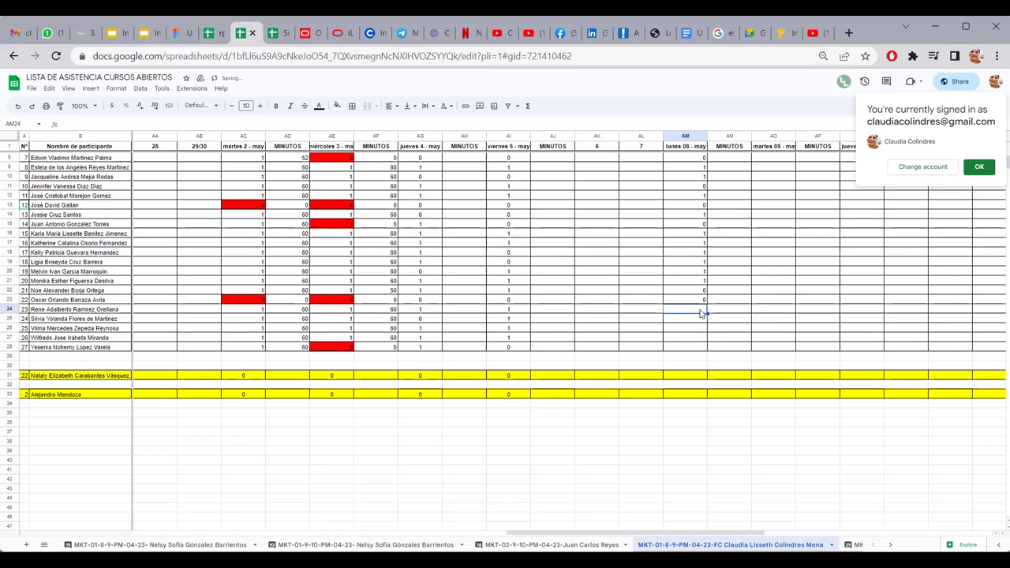
pyautogui.write('1')
pyautogui.press('Return')
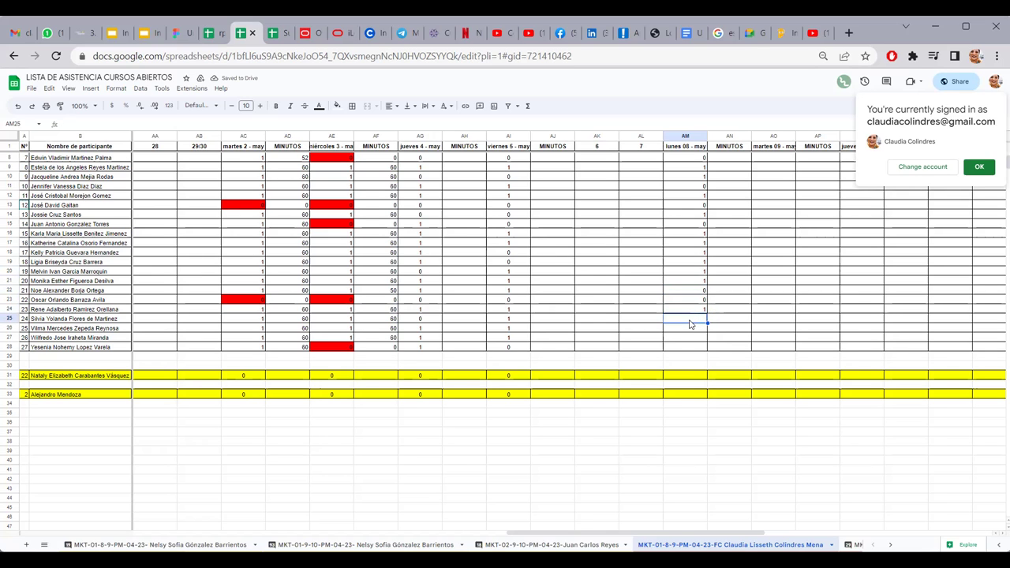
# Mark participants 24 to 26 as absent on lunes 08 - may with 0 in each cell of AM25:AM27.
pyautogui.write('0')
pyautogui.press('Return')
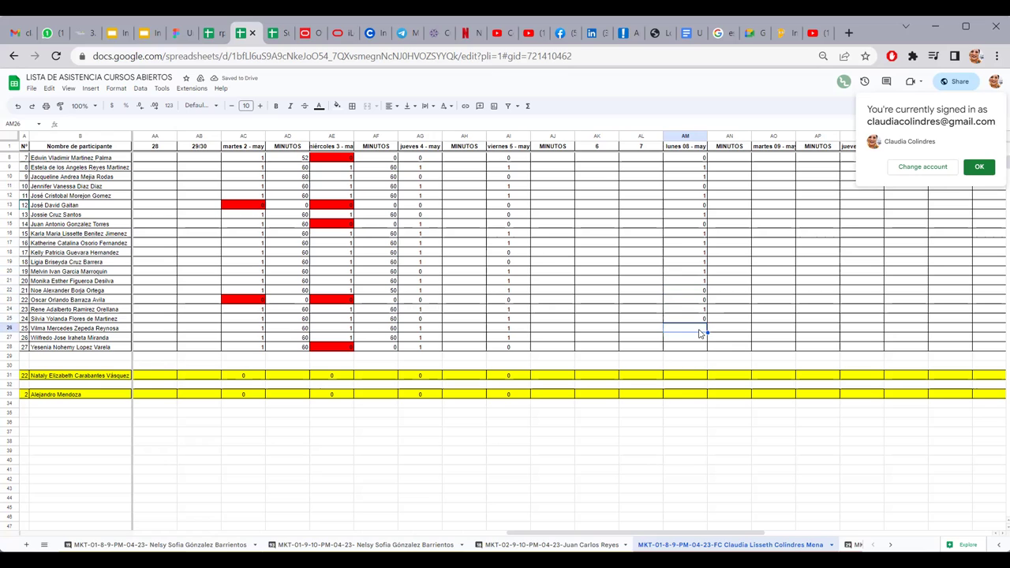
pyautogui.write('1')
pyautogui.press('Return')
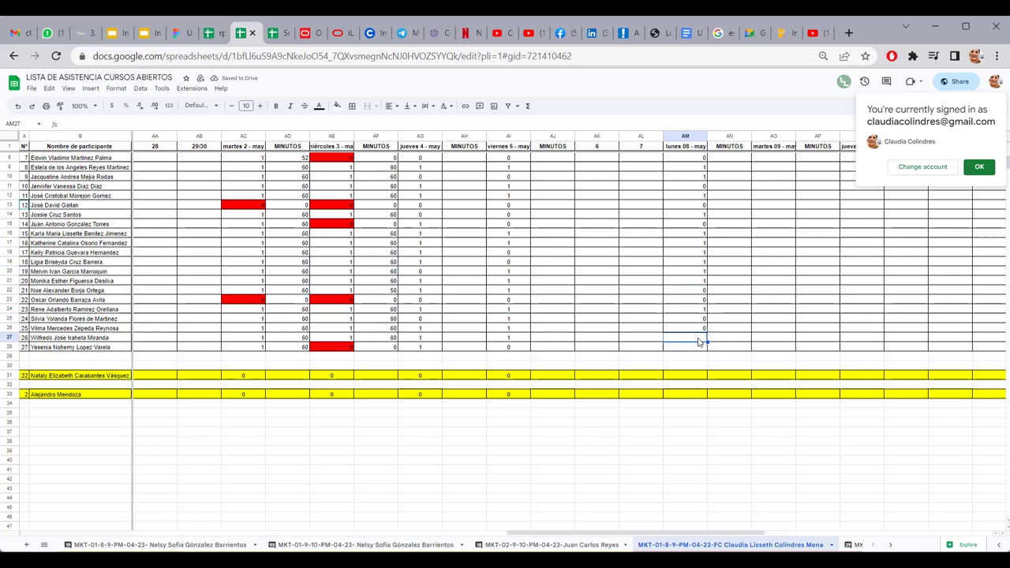
pyautogui.write('0')
pyautogui.press('Return')
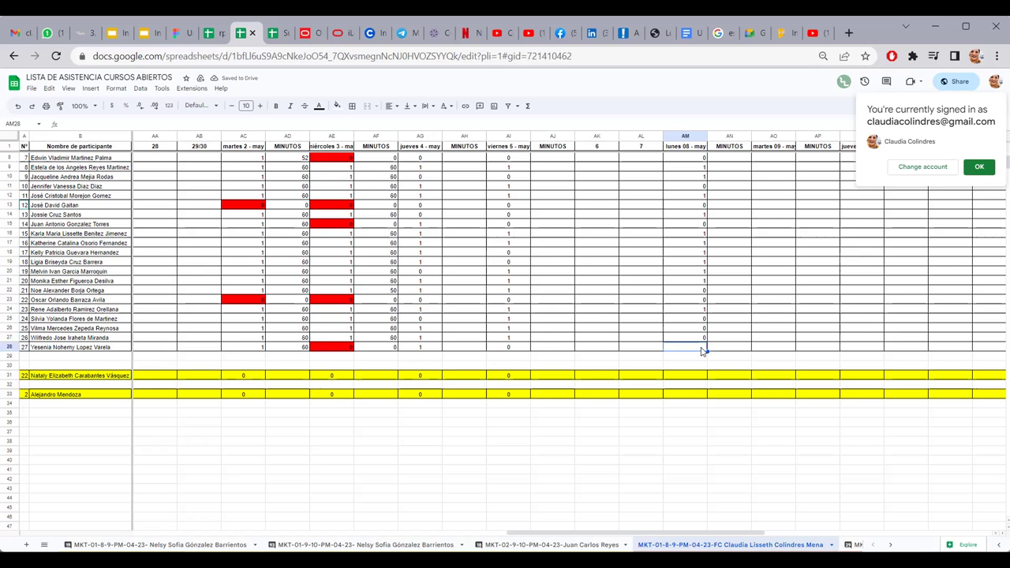
# Enter 0 for lunes 08 - may in AM28 for participant 27 and in the two yellow rows at AM31 and AM33.
pyautogui.write('0')
pyautogui.click(699, 377)
pyautogui.write('0')
pyautogui.click(700, 394)
pyautogui.write('0')
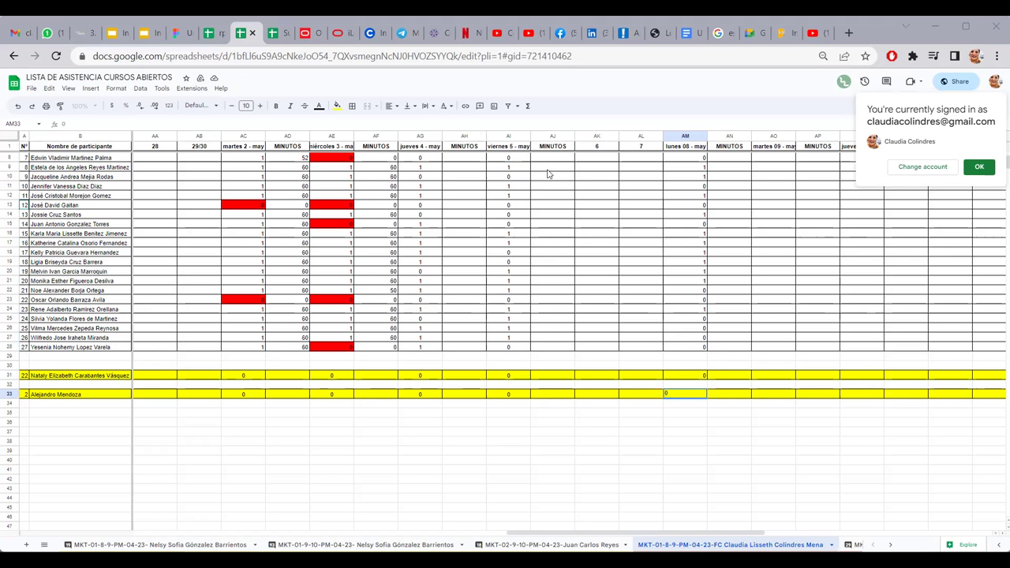
pyautogui.scroll(2, 629, 261)
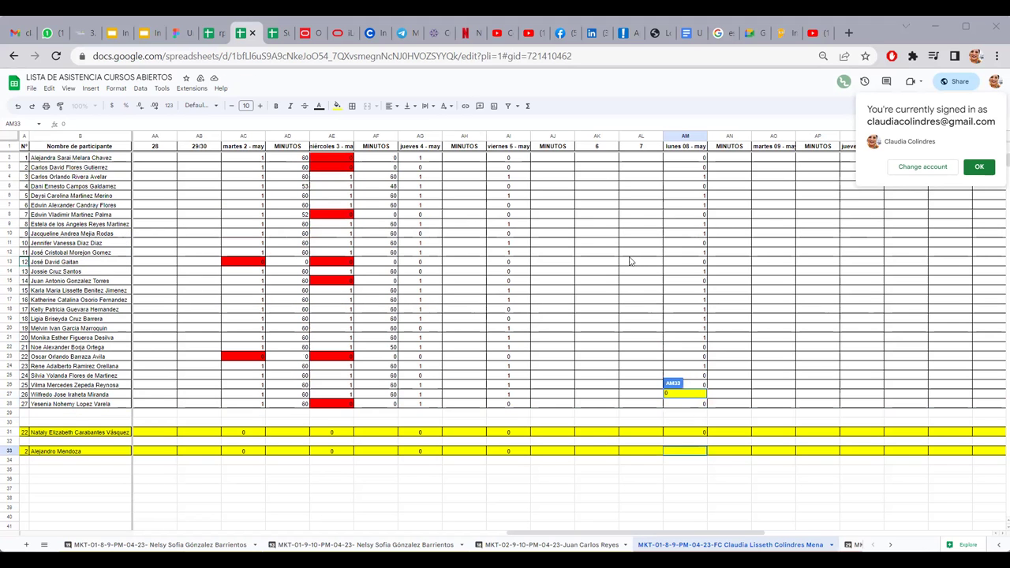
pyautogui.scroll(-4, 629, 261)
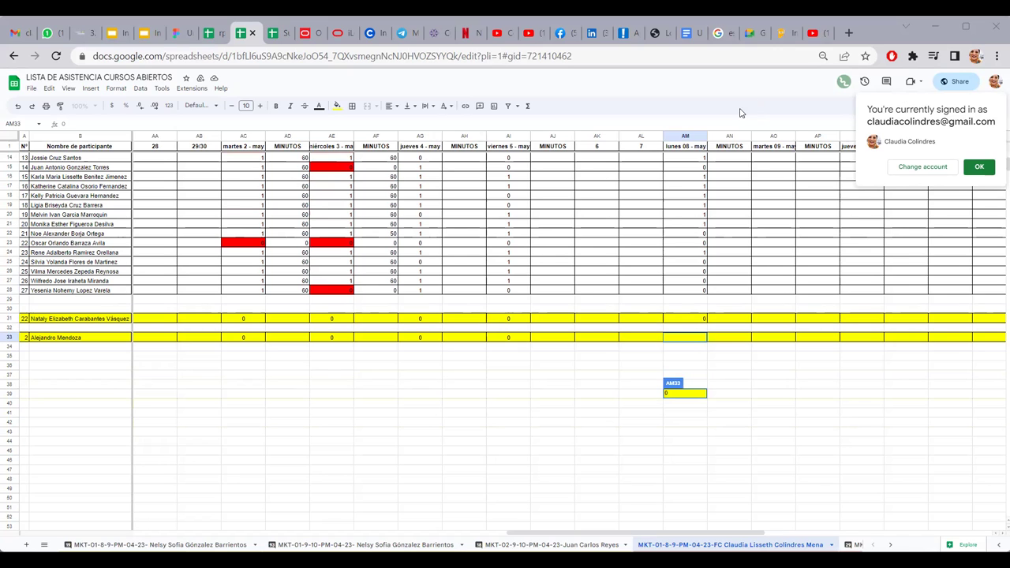
pyautogui.click(755, 244)
# Dismiss the signed-in account notice and return to the top rows of the attendance list.
pyautogui.scroll(-4, 769, 213)
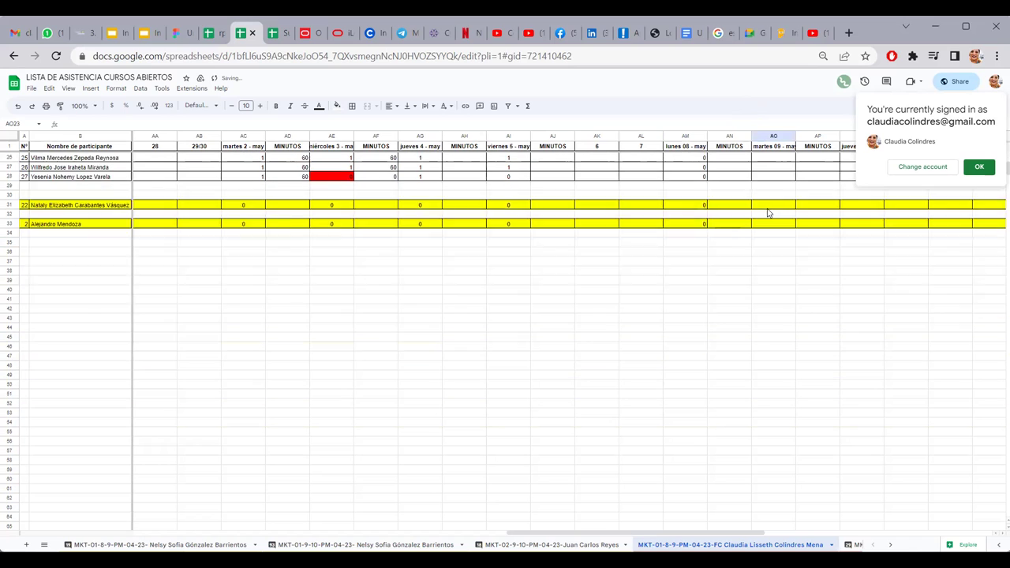
pyautogui.scroll(5, 769, 213)
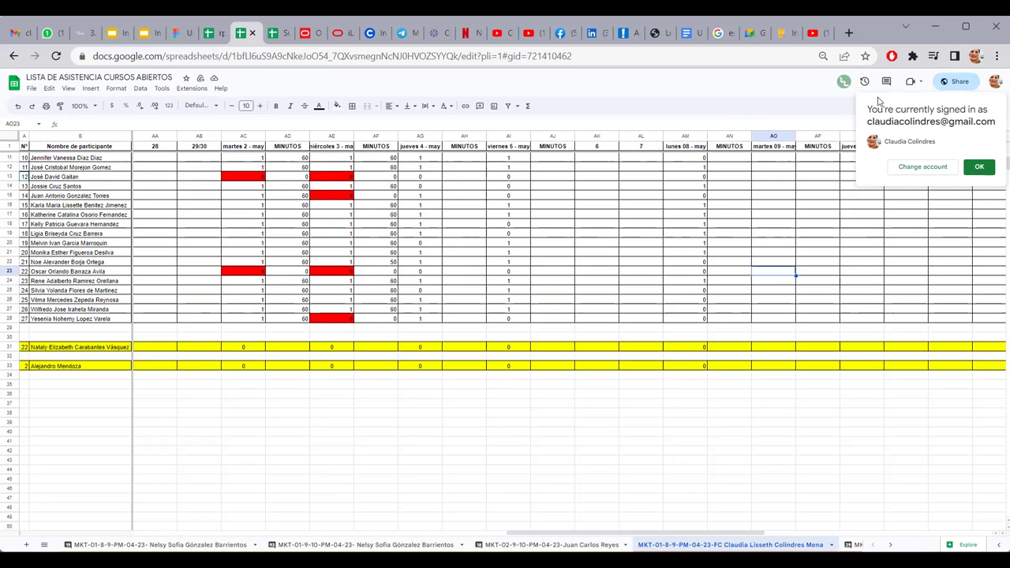
pyautogui.click(978, 167)
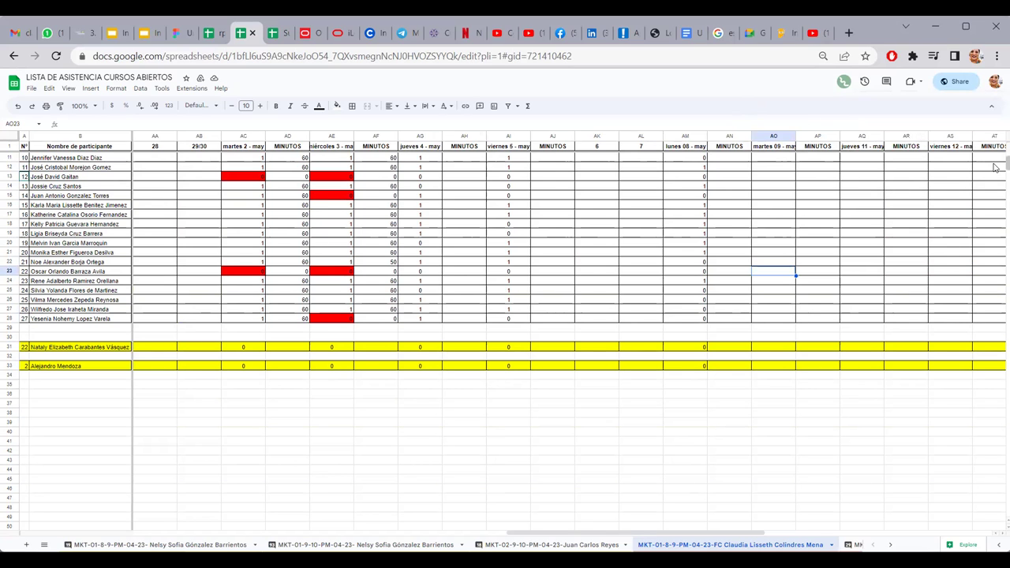
pyautogui.scroll(3, 995, 157)
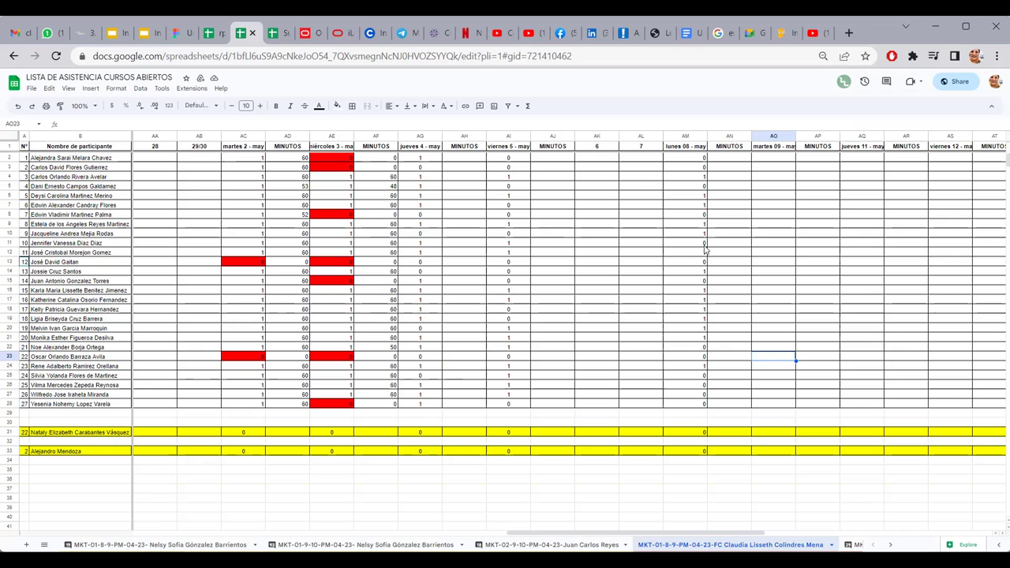
pyautogui.click(769, 367)
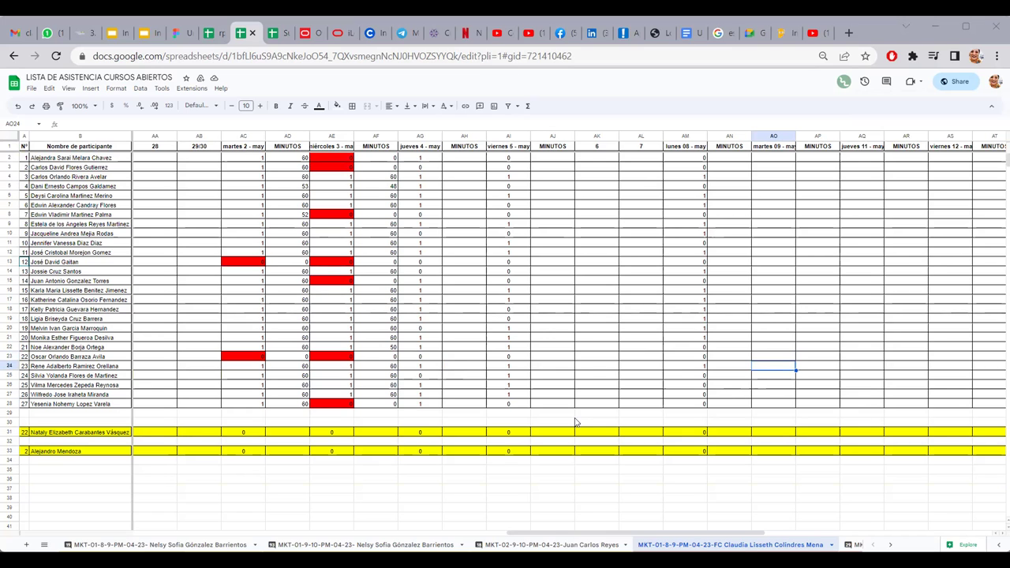
# Review the attendance records from lunes 24-04 through lunes 08 - may, checking participant 19's row and the rows down to the yellow ones.
pyautogui.moveTo(547, 536); pyautogui.dragTo(402, 536)
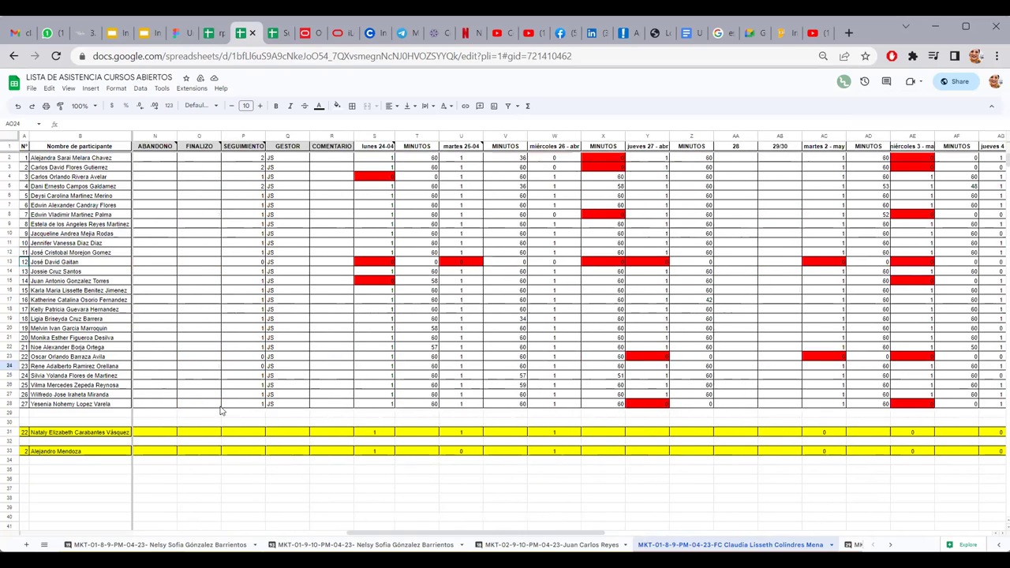
pyautogui.click(9, 328)
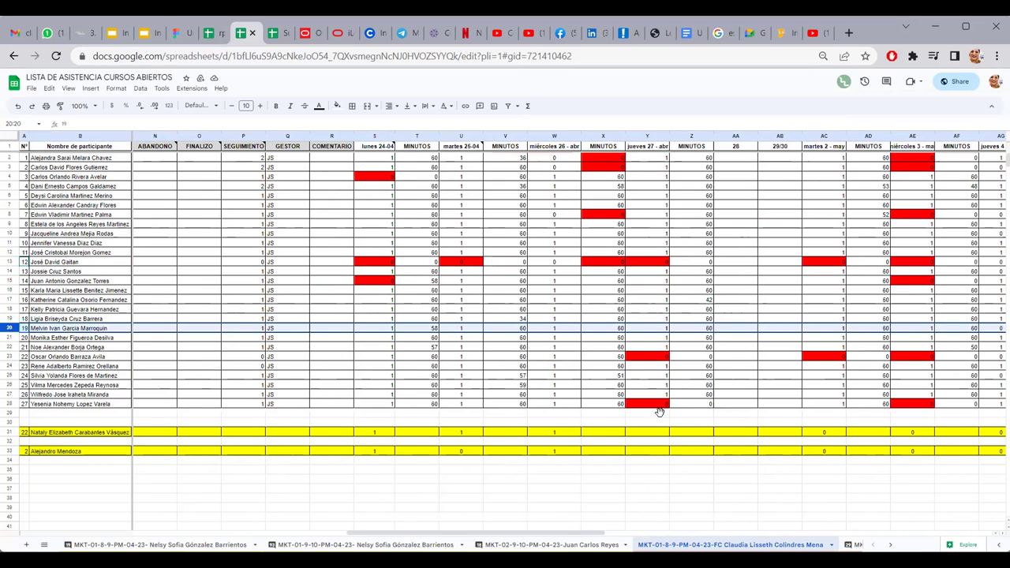
pyautogui.moveTo(513, 536); pyautogui.dragTo(640, 534)
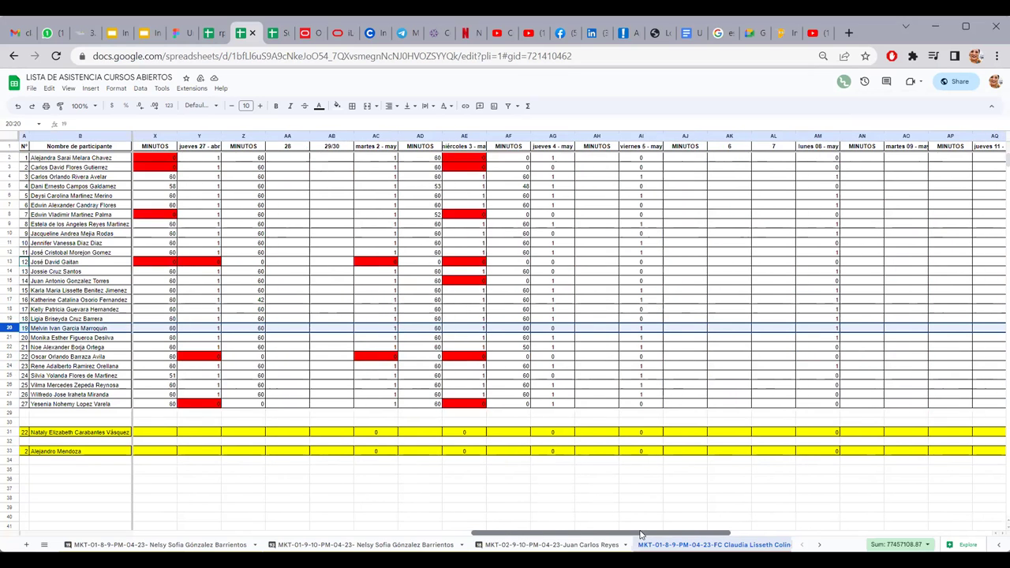
pyautogui.click(555, 329)
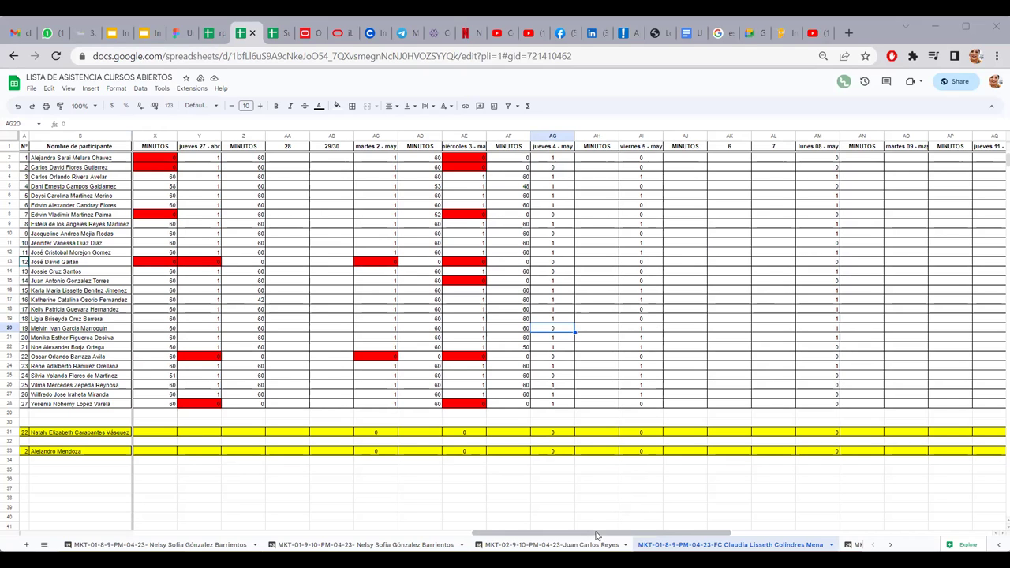
pyautogui.moveTo(596, 535); pyautogui.dragTo(663, 533)
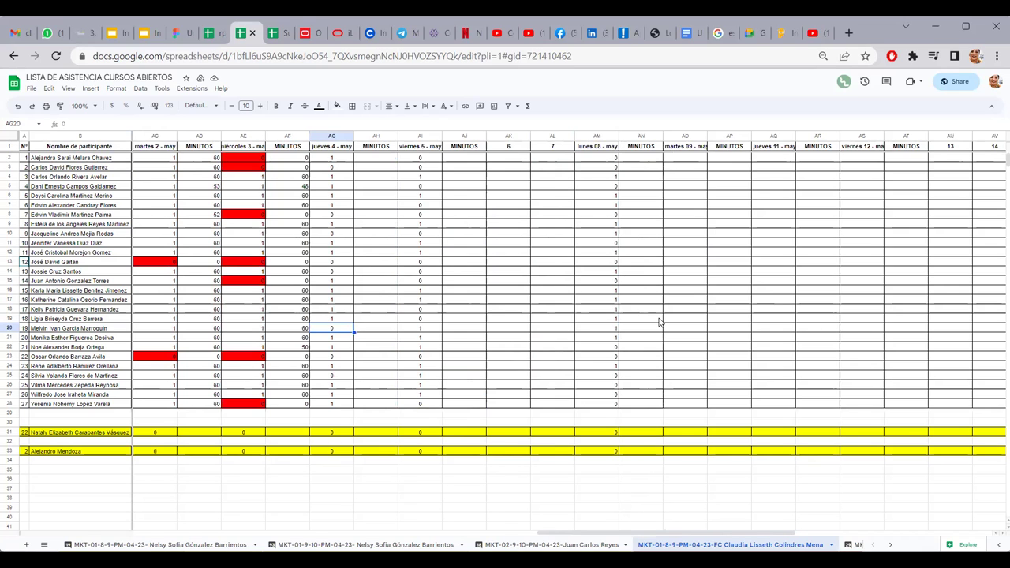
pyautogui.scroll(-7, 659, 321)
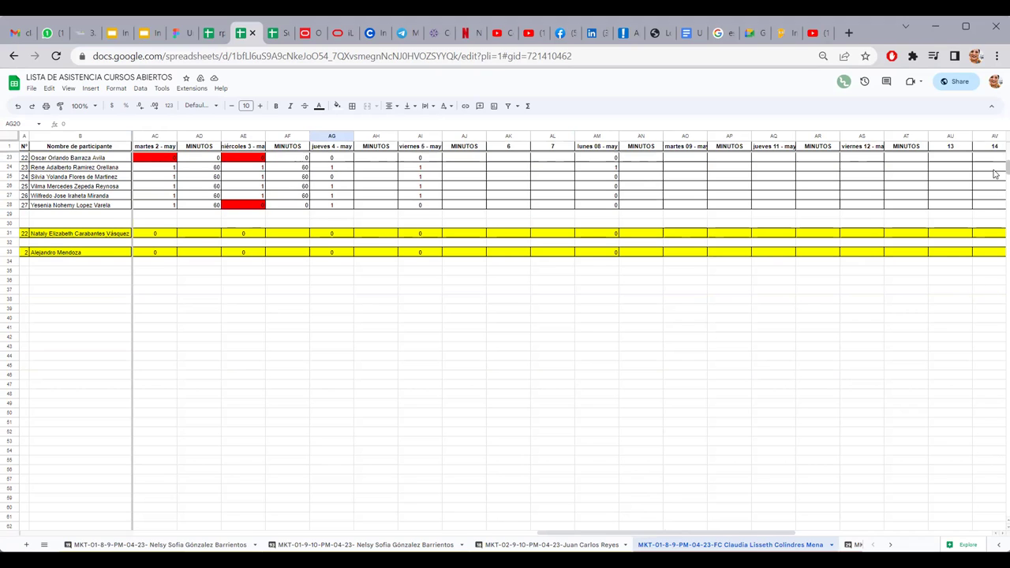
pyautogui.scroll(5, 995, 161)
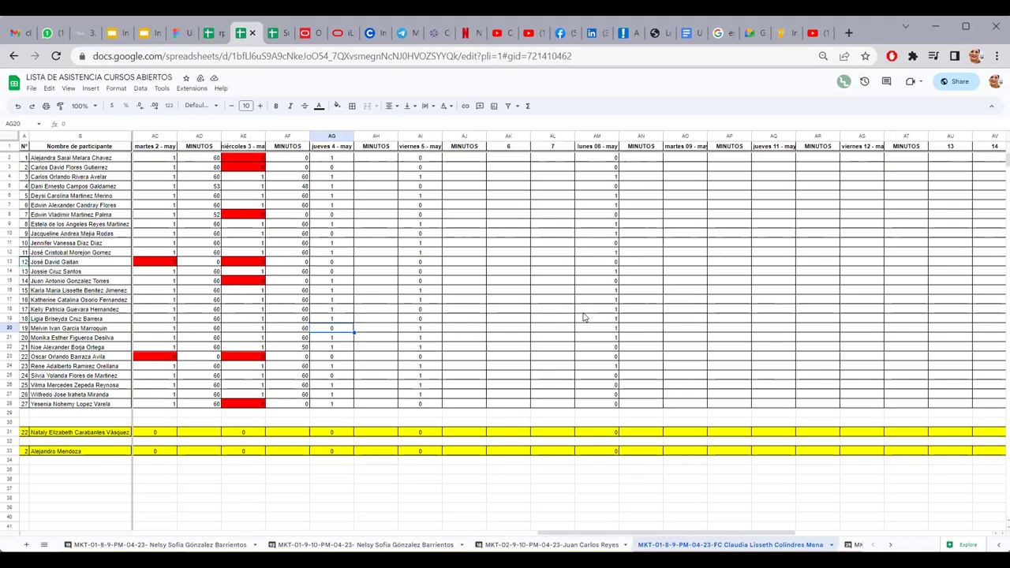
# Centre the contents of the whole lunes 08 - may column (AM) horizontally.
pyautogui.click(599, 132)
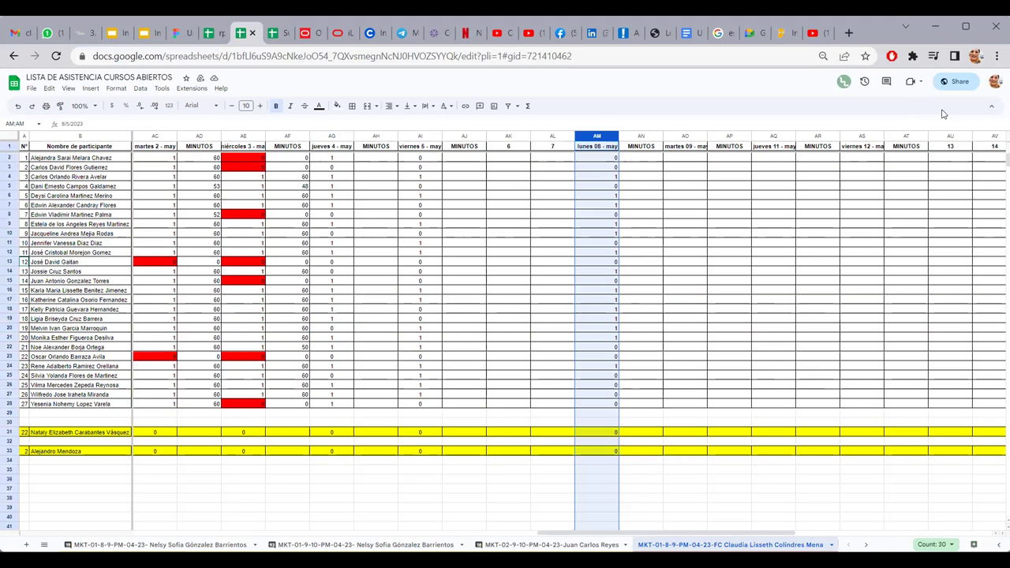
pyautogui.click(388, 105)
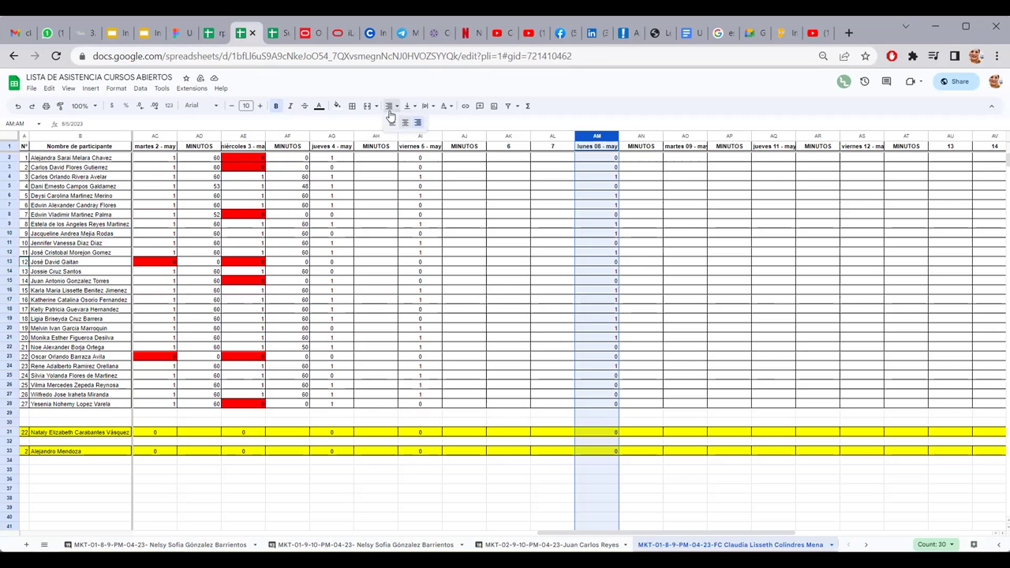
pyautogui.click(406, 123)
pyautogui.click(672, 227)
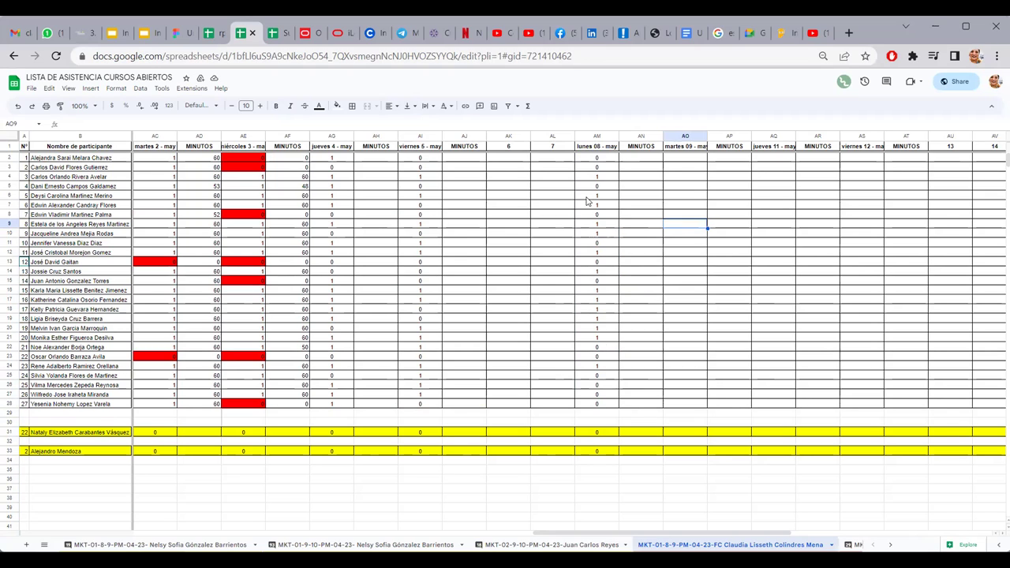
# Check the lunes 08 - may attendance entries cell by cell for participants 1 to 7 in AM2:AM8.
pyautogui.click(600, 160)
pyautogui.click(601, 168)
pyautogui.click(605, 178)
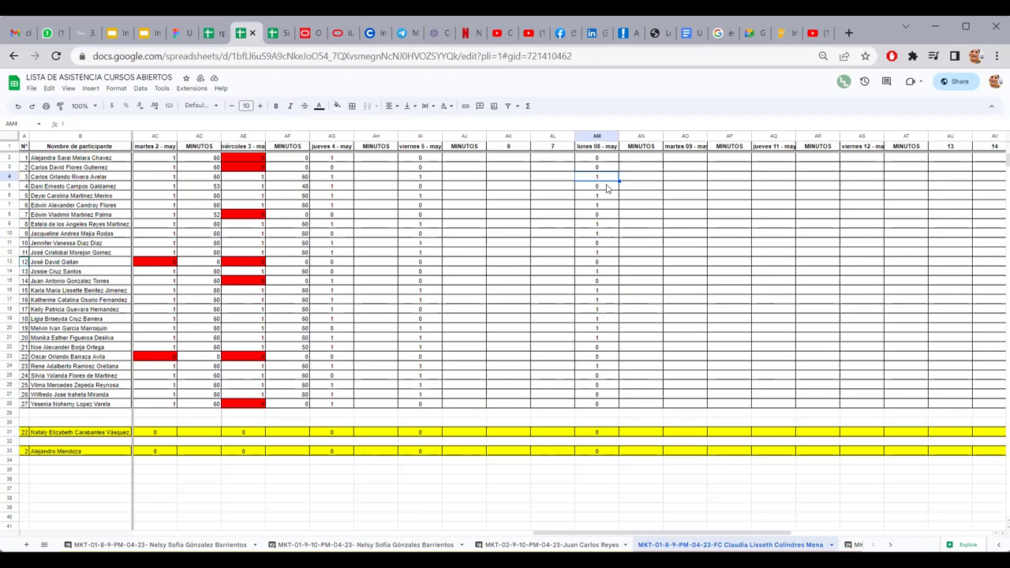
pyautogui.click(608, 160)
pyautogui.click(609, 168)
pyautogui.click(610, 178)
pyautogui.click(609, 188)
pyautogui.click(608, 197)
pyautogui.click(607, 207)
pyautogui.click(606, 216)
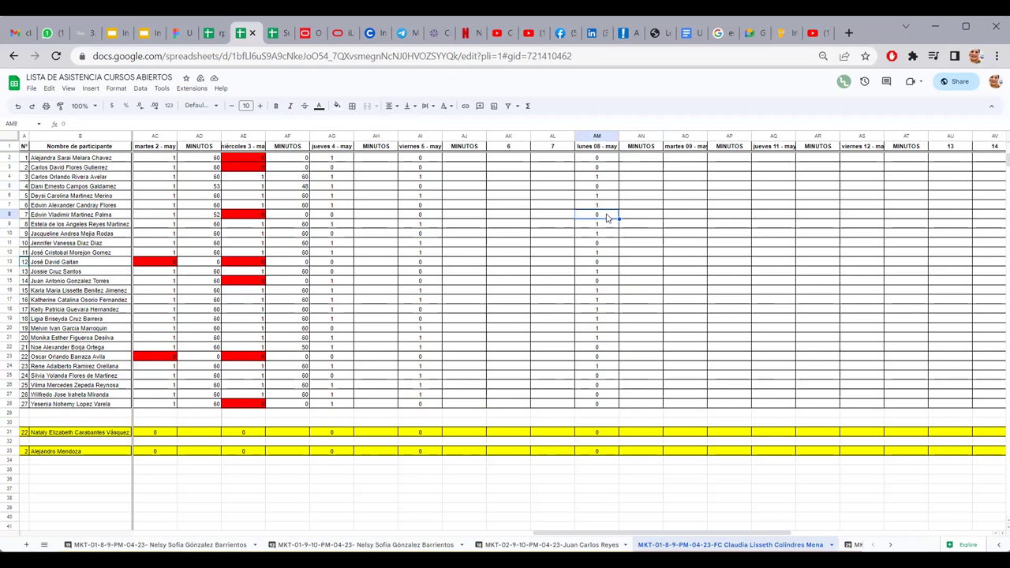